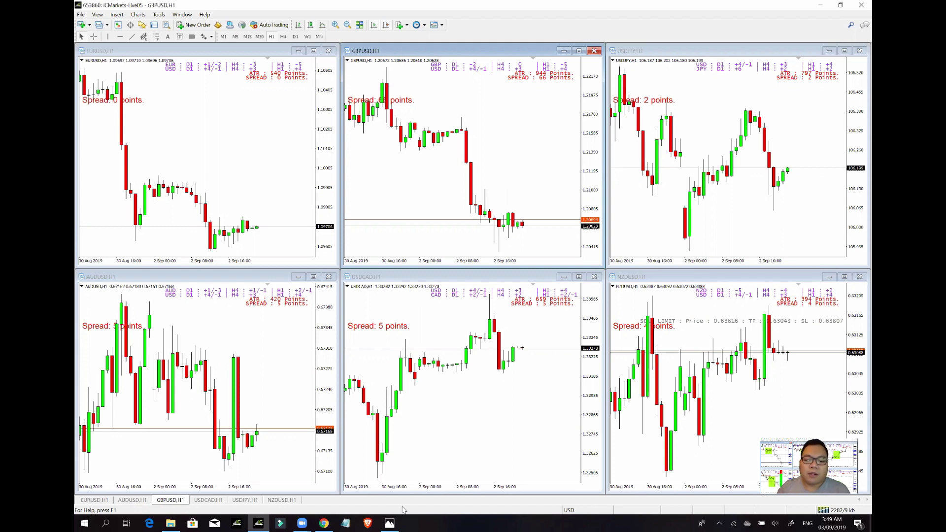
Open File Explorer at the Videos folder over the six-chart MetaTrader layout.
left_click(415, 522)
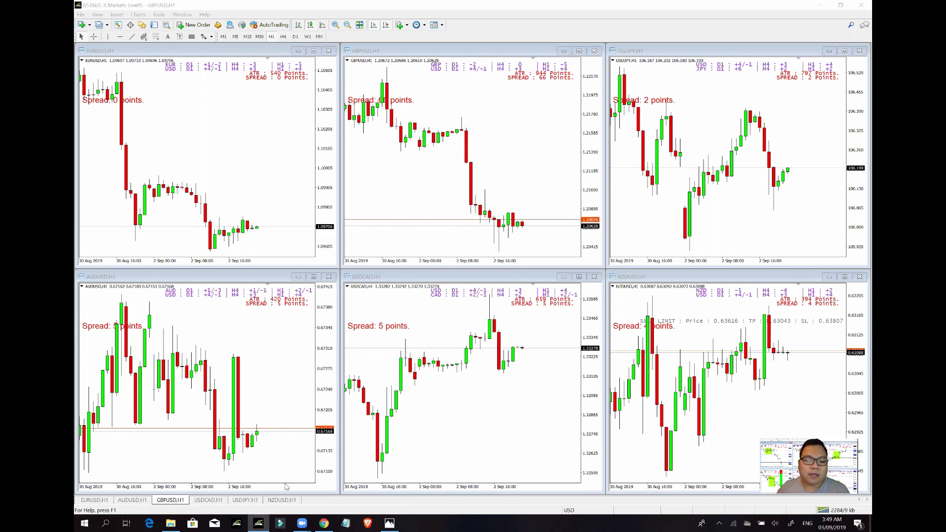
left_click(170, 522)
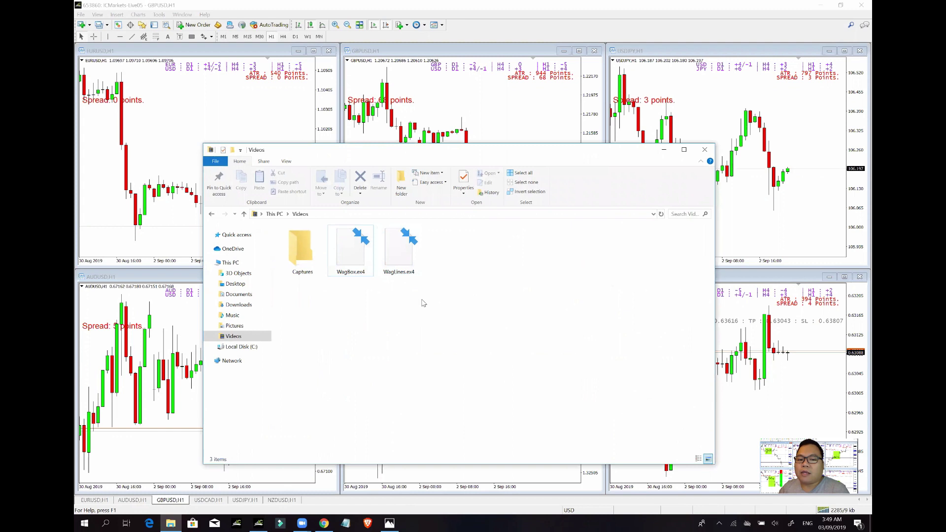
Copy WagBox.ex4 and WagLines.ex4, then minimize File Explorer to reveal the charts.
mouse_move(426, 312)
left_mouse_down()
mouse_move(359, 271)
mouse_move(433, 325)
left_mouse_up()
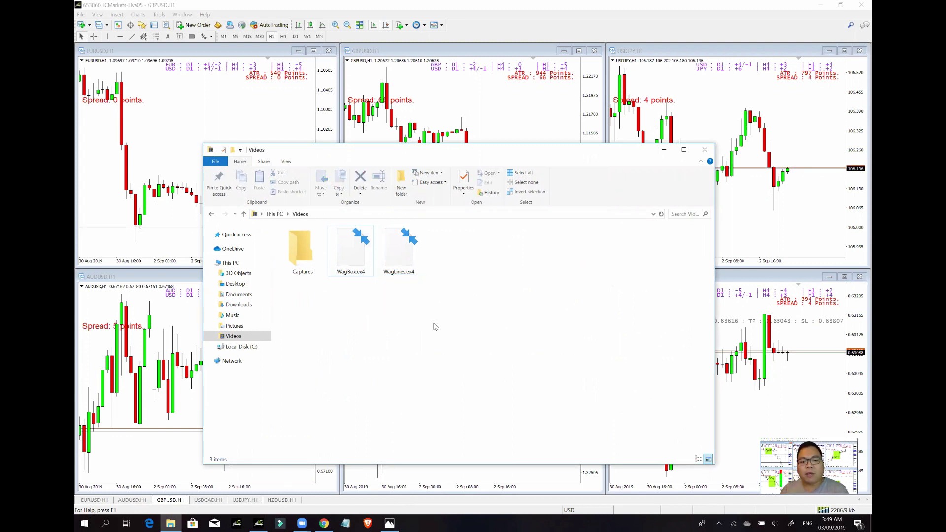
left_click_drag(432, 308, 347, 249)
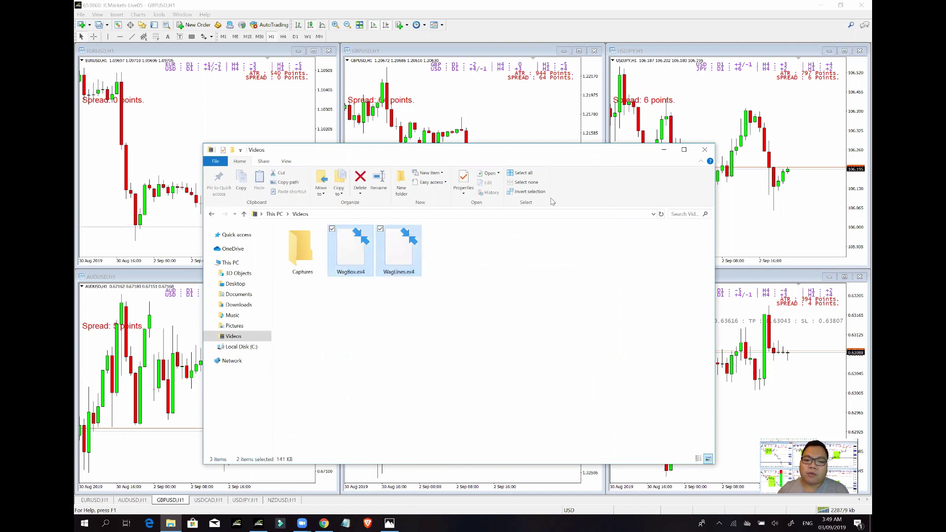
right_click(359, 261)
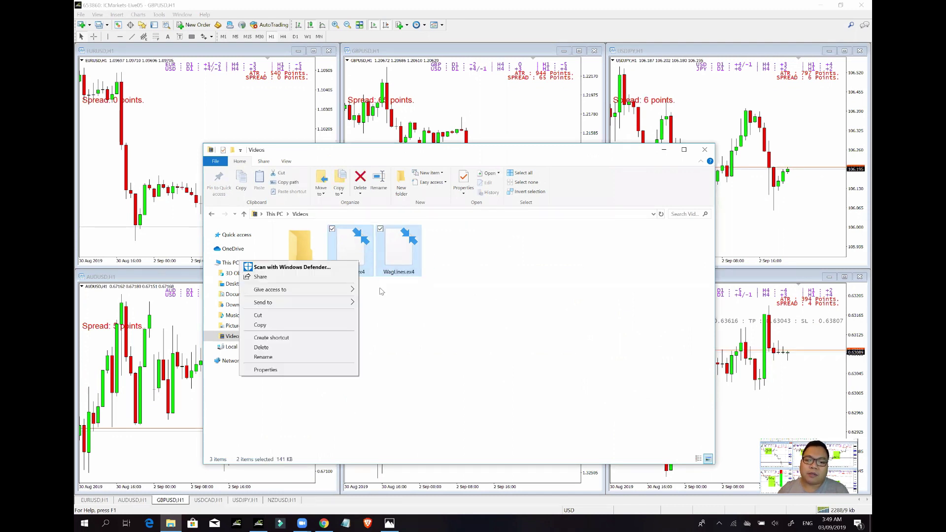
left_click(286, 325)
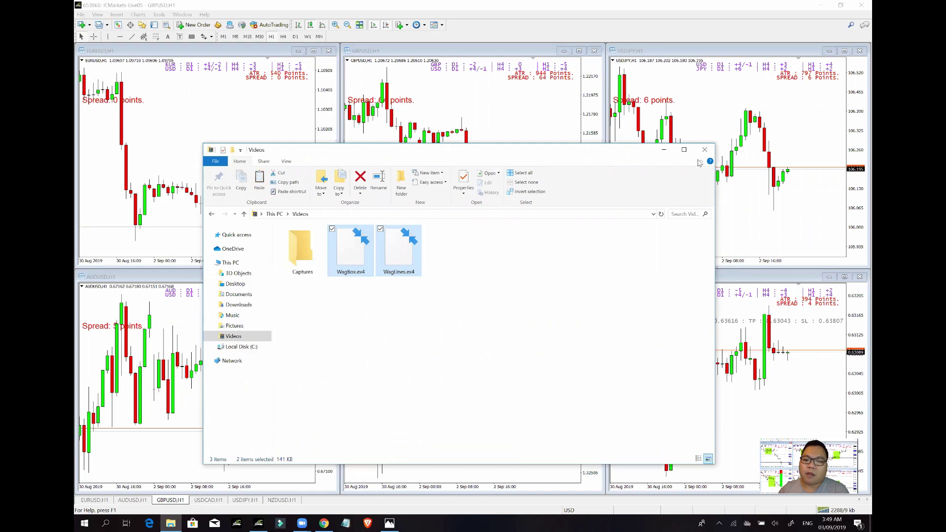
left_click(662, 152)
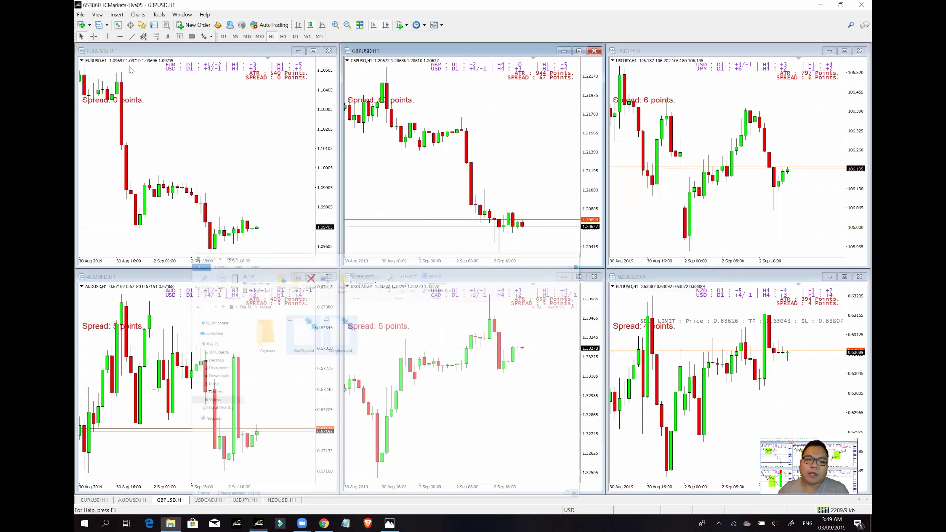
Make the EURUSD chart active and open the terminal's data folder from the File menu.
left_click(213, 135)
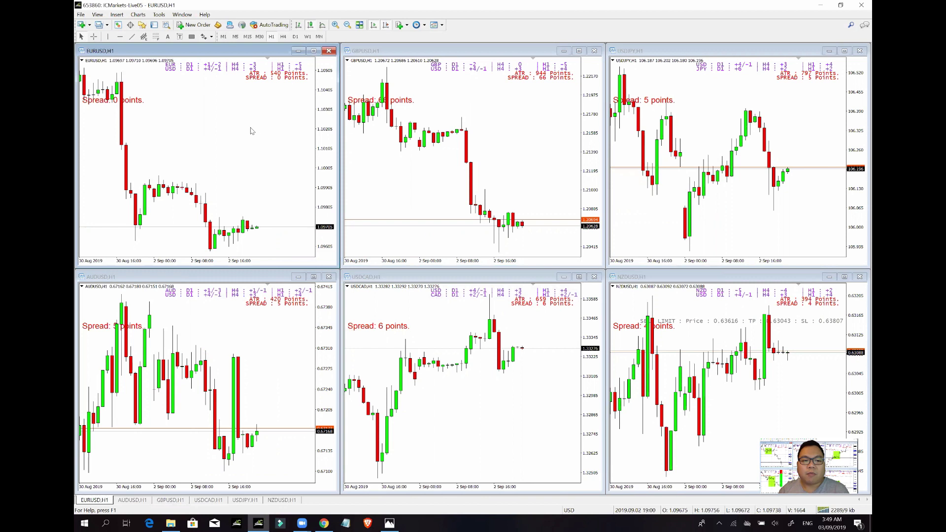
left_click(81, 15)
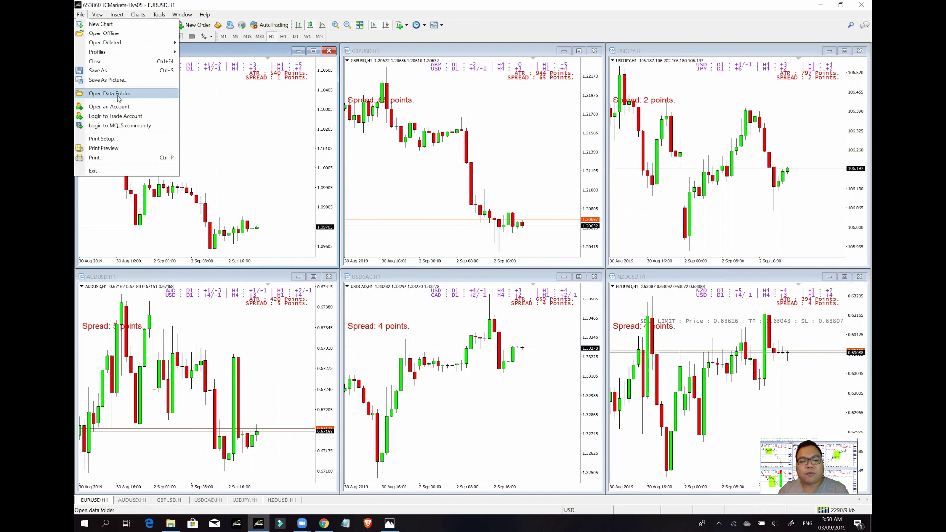
left_click(118, 98)
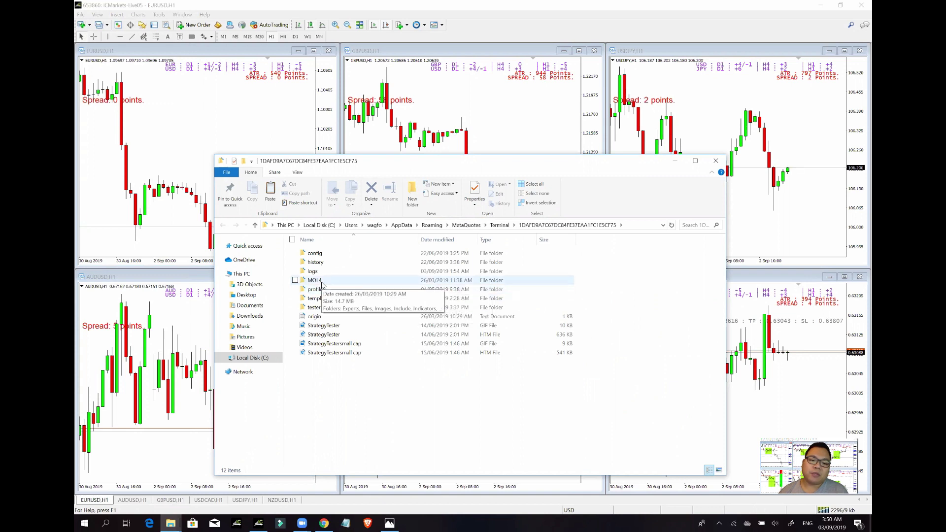
Paste WagBox.ex4 and WagLines.ex4 into MQL4\Indicators, then close the folder window.
double_click(315, 280)
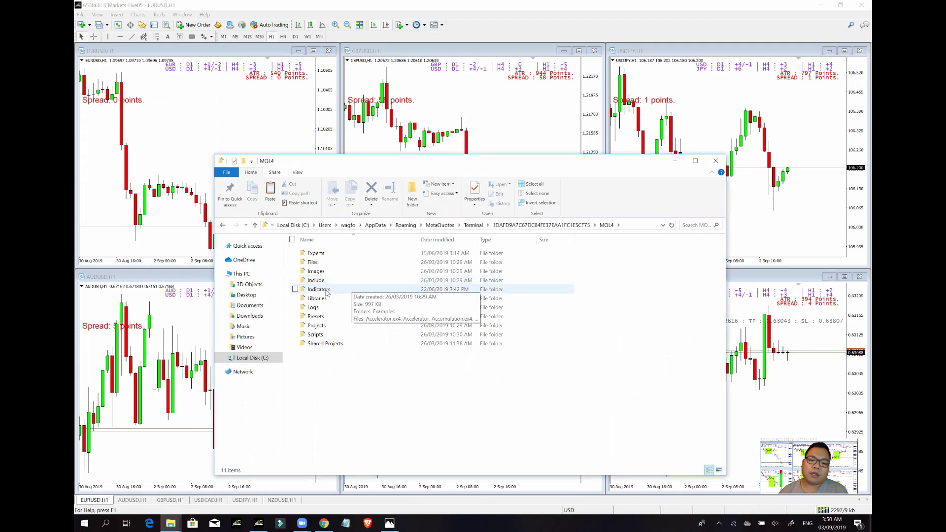
double_click(327, 292)
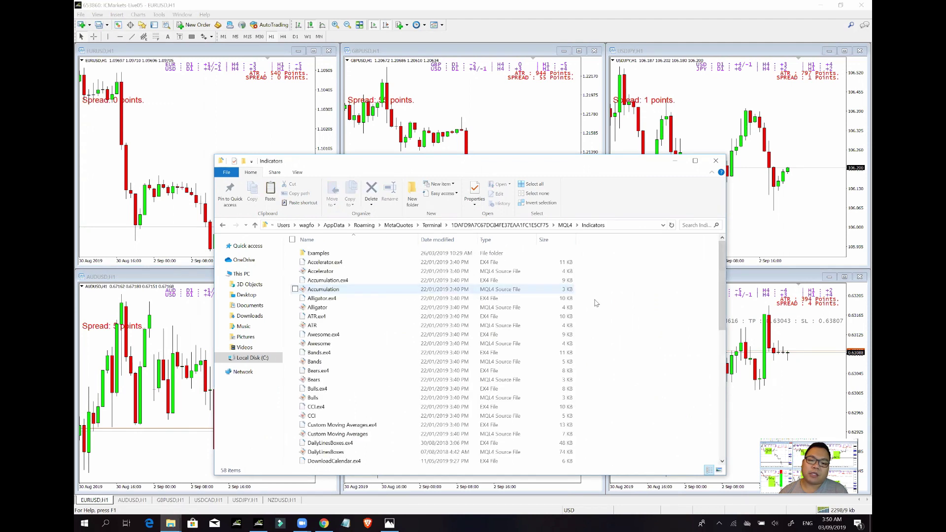
right_click(523, 280)
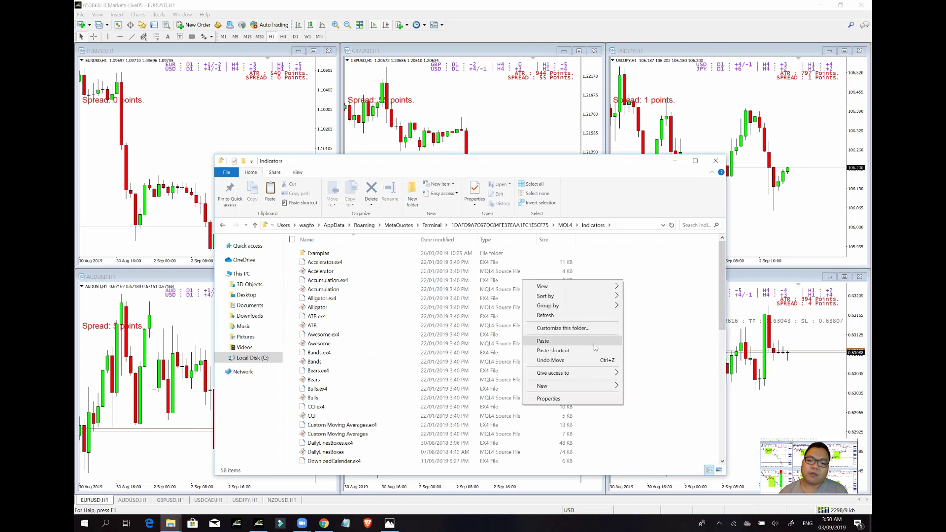
left_click(580, 344)
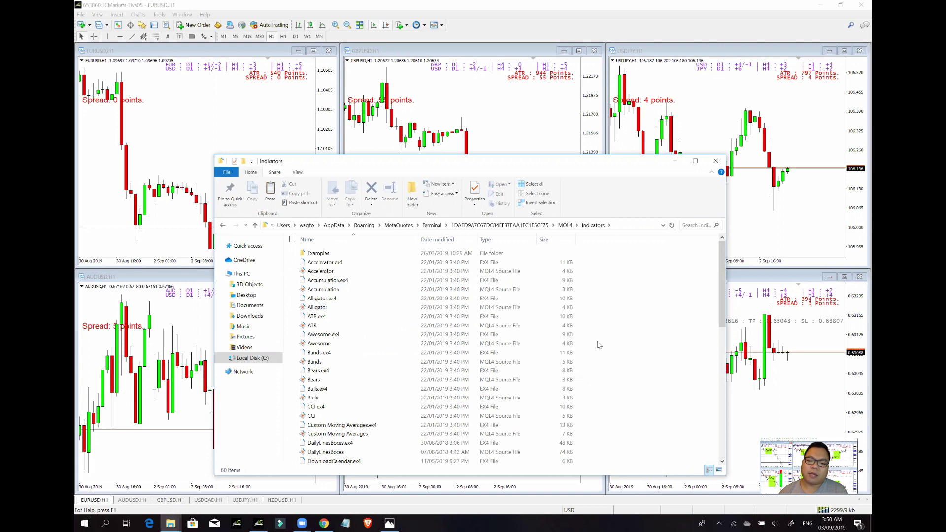
scroll(587, 361, "down", 1)
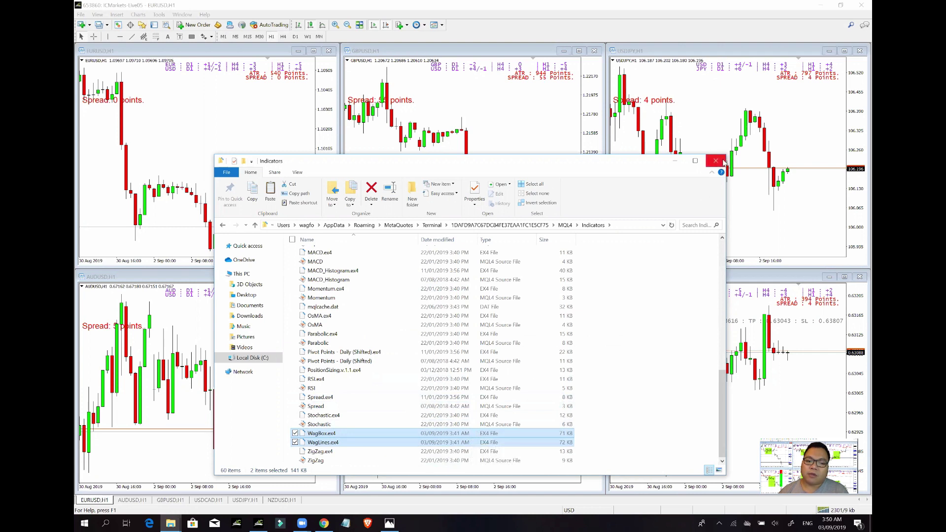
left_click(591, 435)
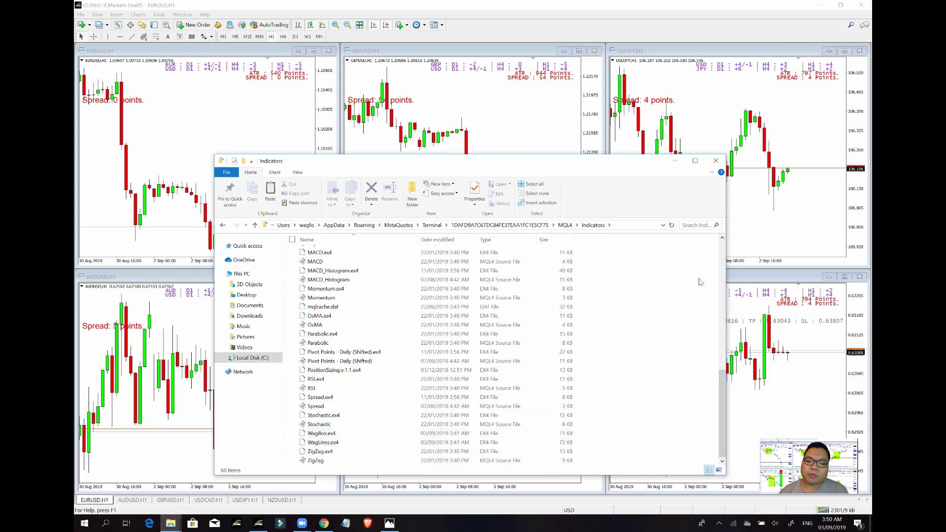
left_click(716, 161)
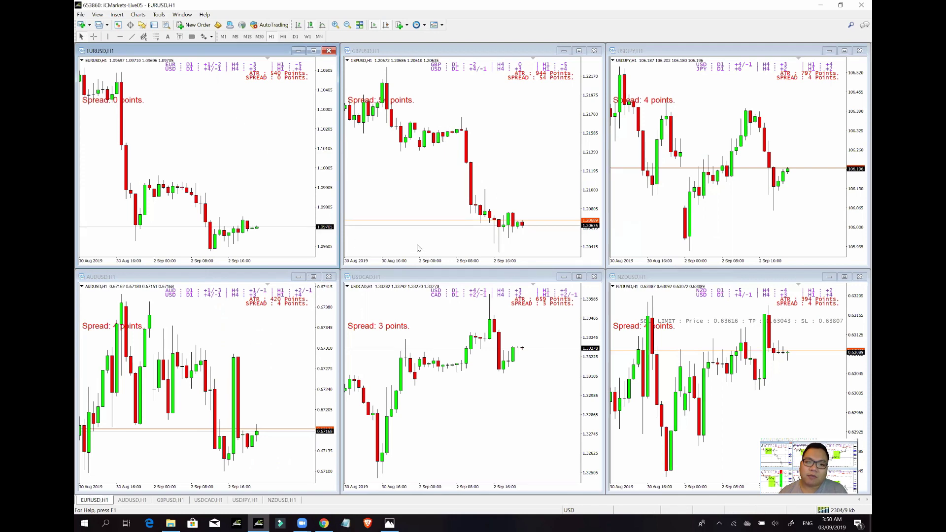
Maximize the EURUSD chart and open a new EURUSD H1 chart as a seventh tab.
double_click(241, 52)
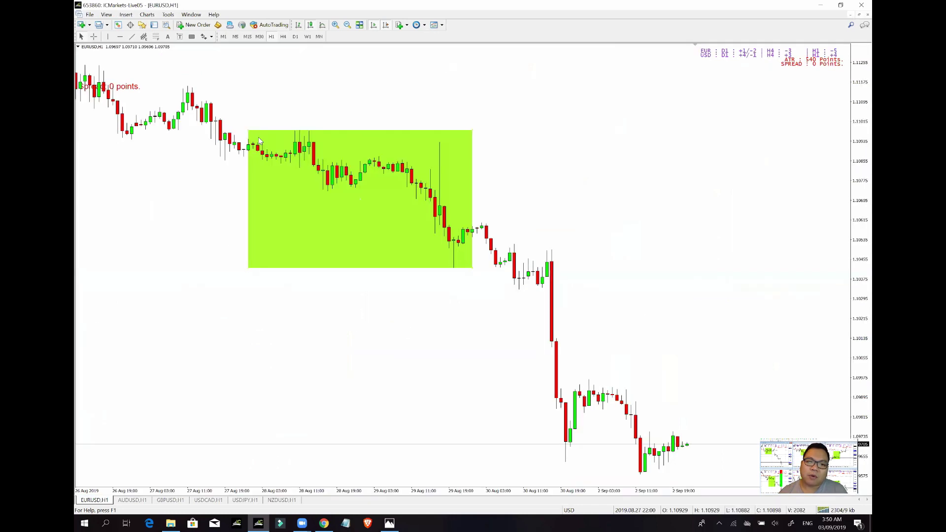
left_click(81, 24)
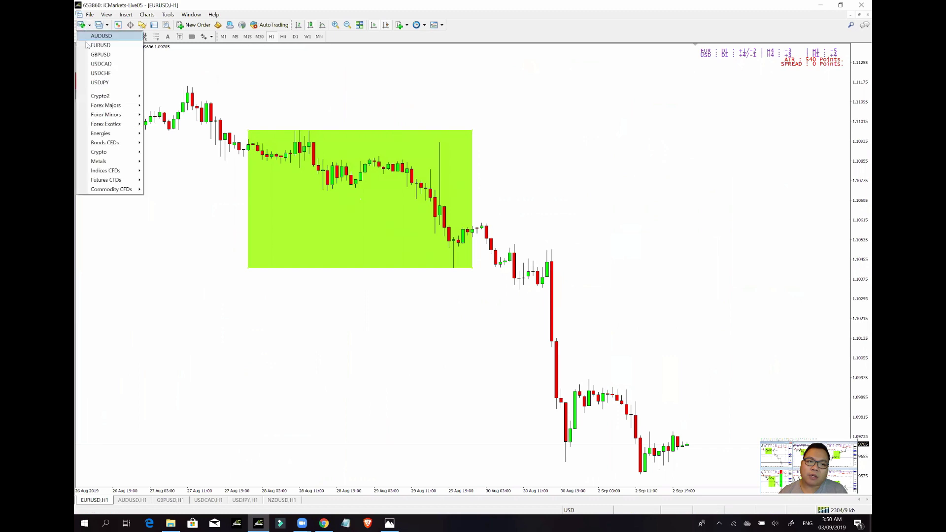
left_click(101, 45)
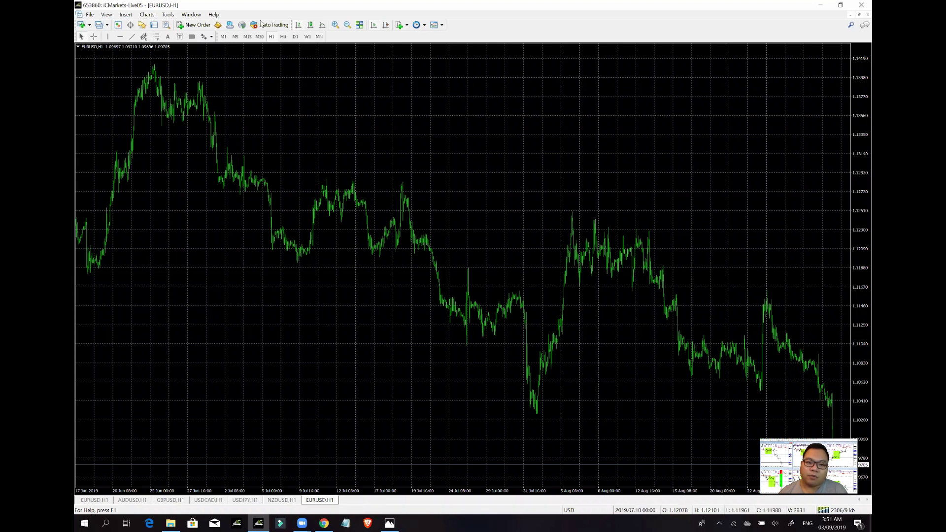
Set the new chart's Bar Down colour to Red and zoom in three times.
left_click(335, 25)
right_click(327, 143)
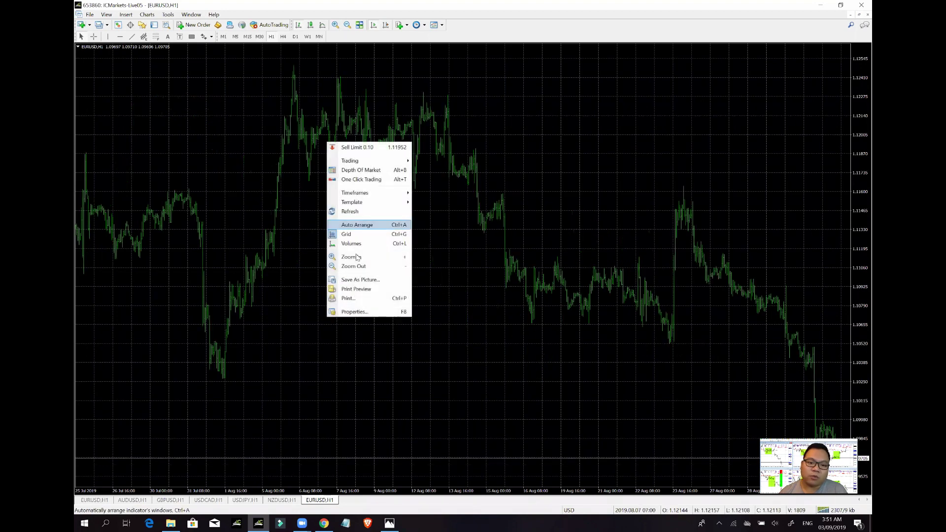
left_click(356, 312)
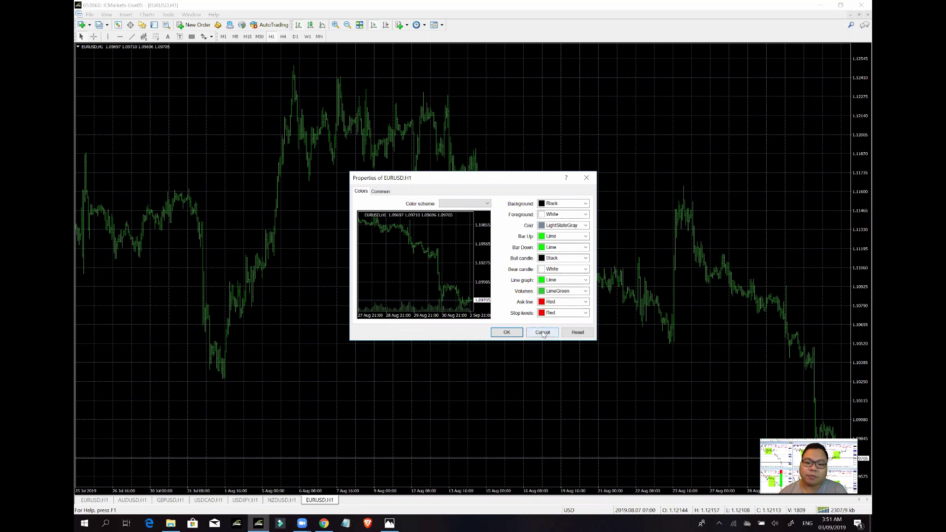
left_click(586, 248)
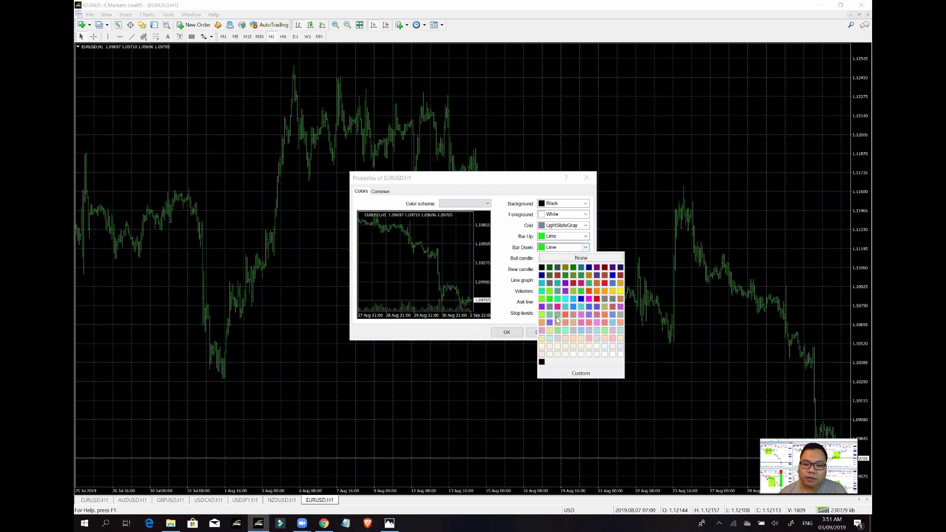
left_click(596, 299)
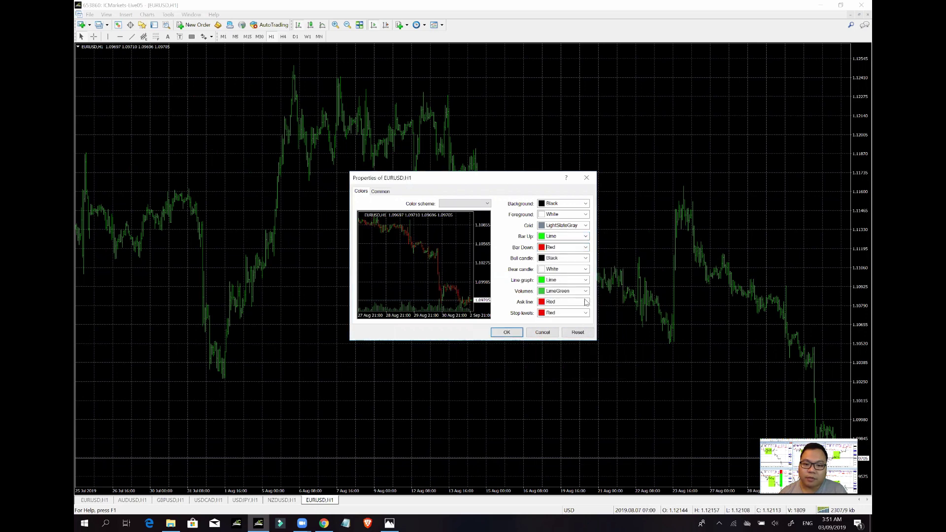
left_click(506, 333)
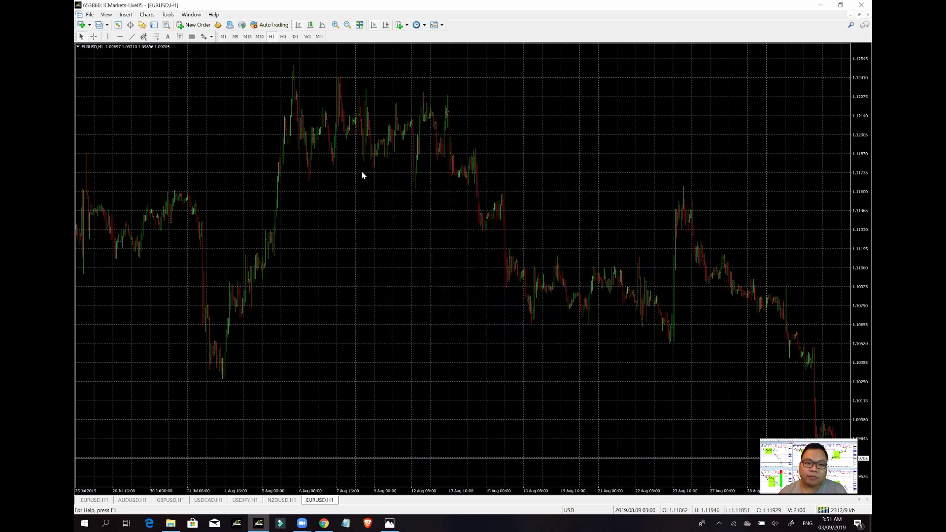
left_click(336, 27)
left_click(336, 27)
right_click(356, 144)
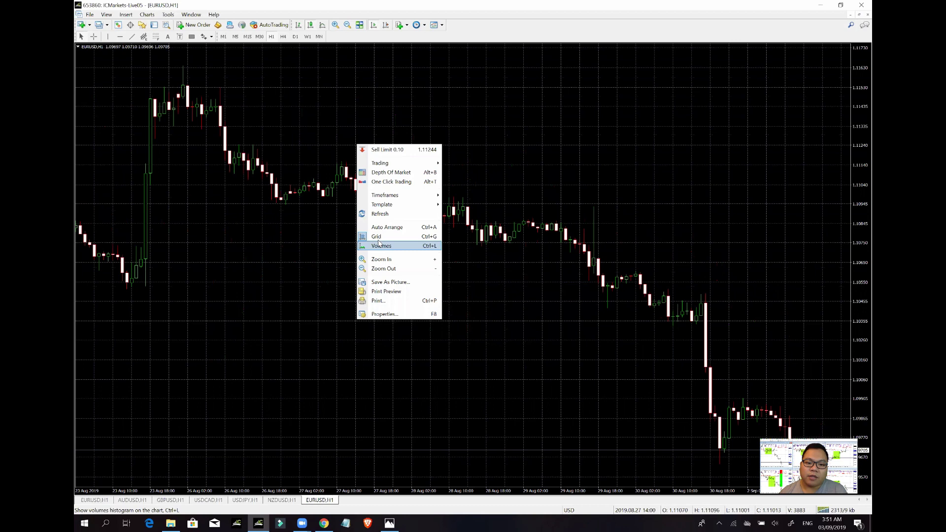
Turn off the grid and set a white background with black foreground in chart properties.
left_click(375, 237)
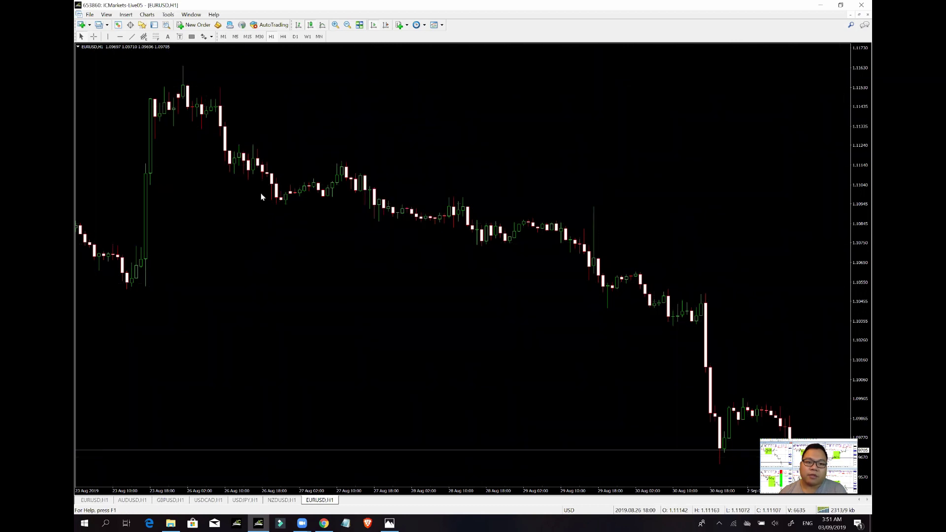
right_click(392, 121)
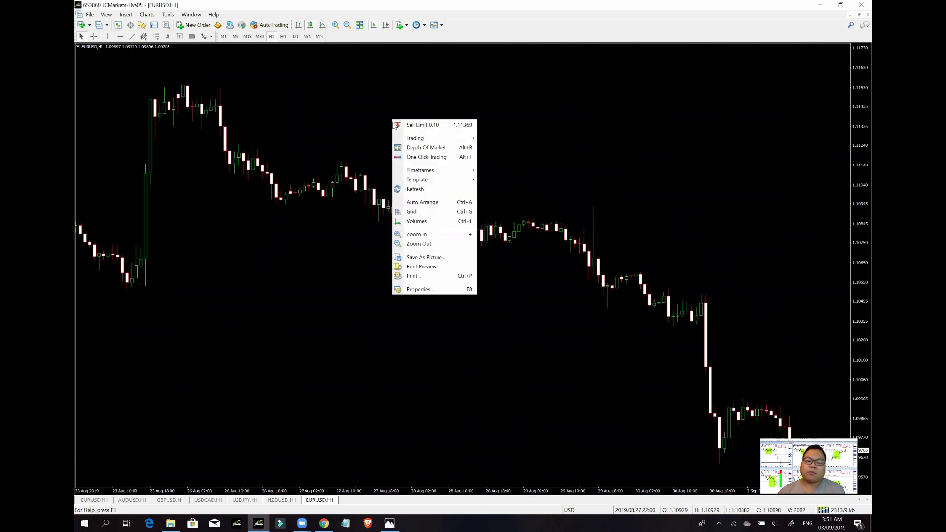
left_click(418, 290)
left_click(471, 203)
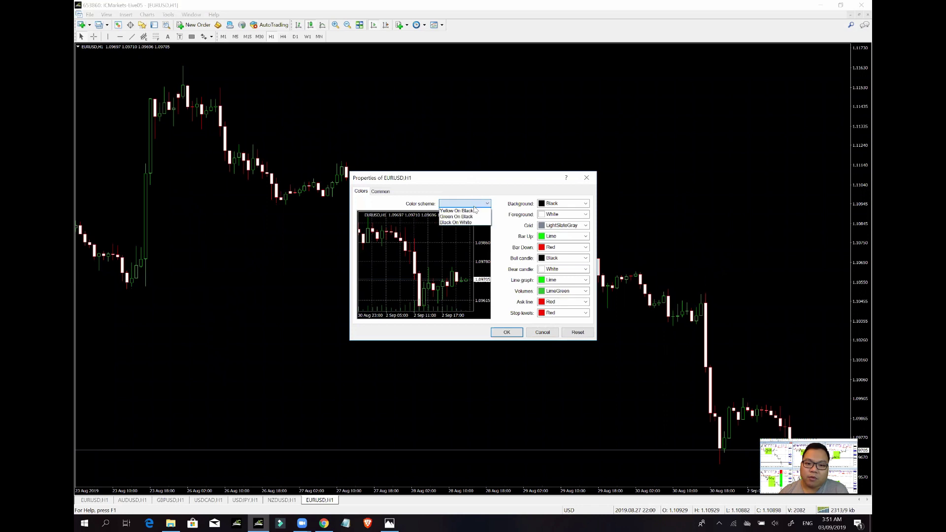
left_click(557, 203)
left_click(557, 203)
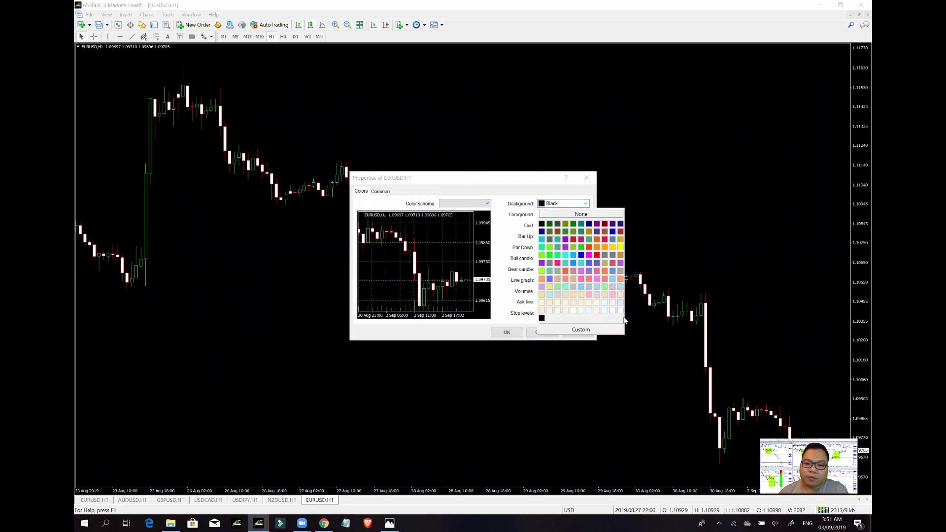
left_click(620, 310)
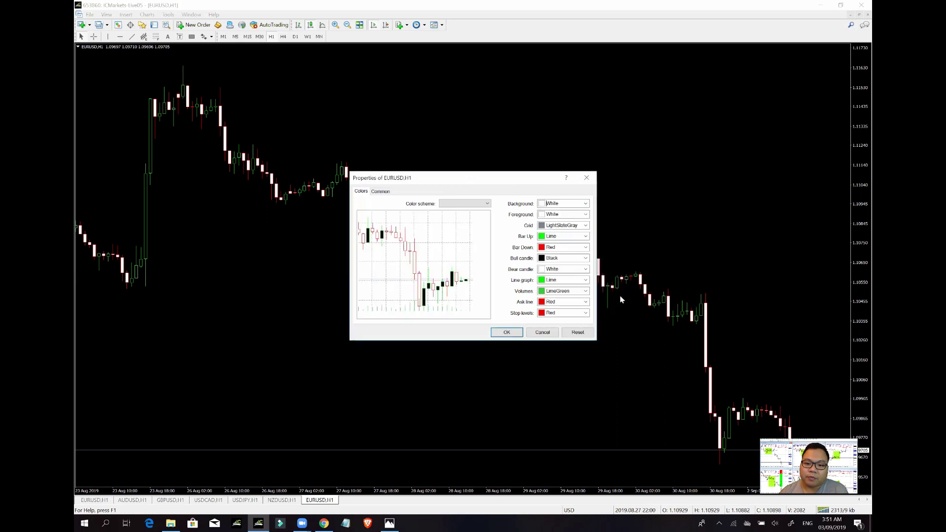
left_click(585, 214)
left_click(541, 234)
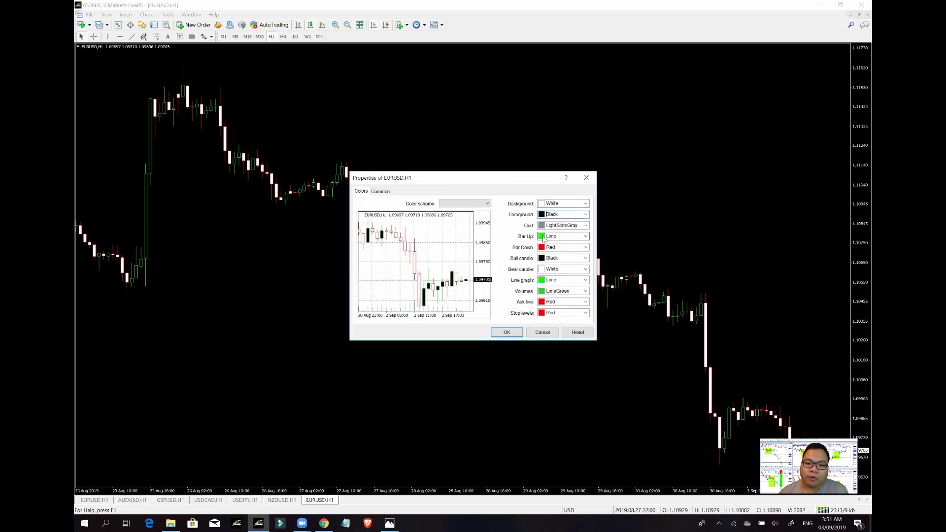
Set Bar Down black, Bar Up magenta, Bull candle lime, Bear candle red, and apply.
left_click(586, 247)
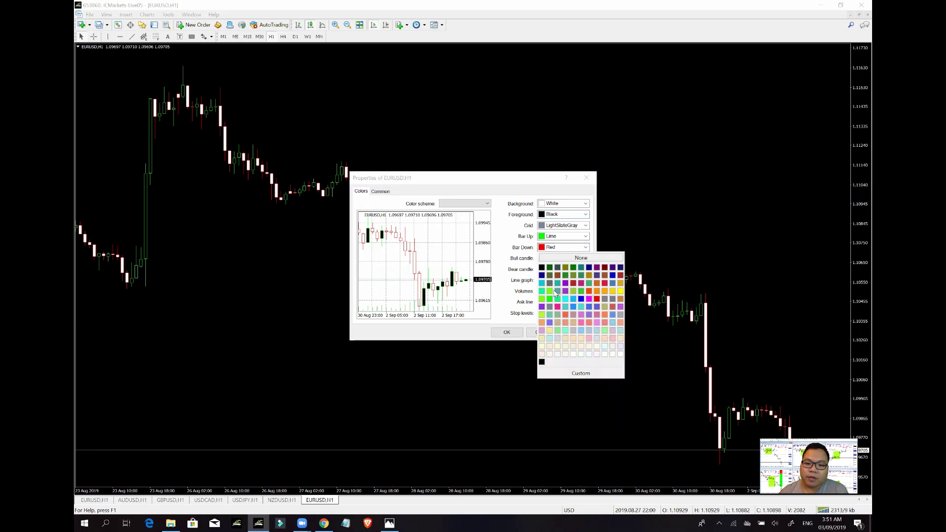
left_click(566, 260)
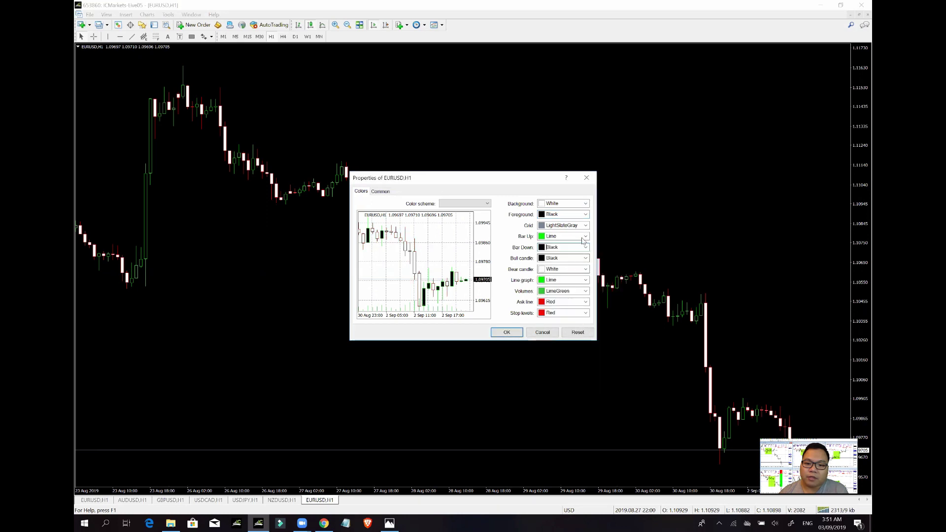
left_click(585, 236)
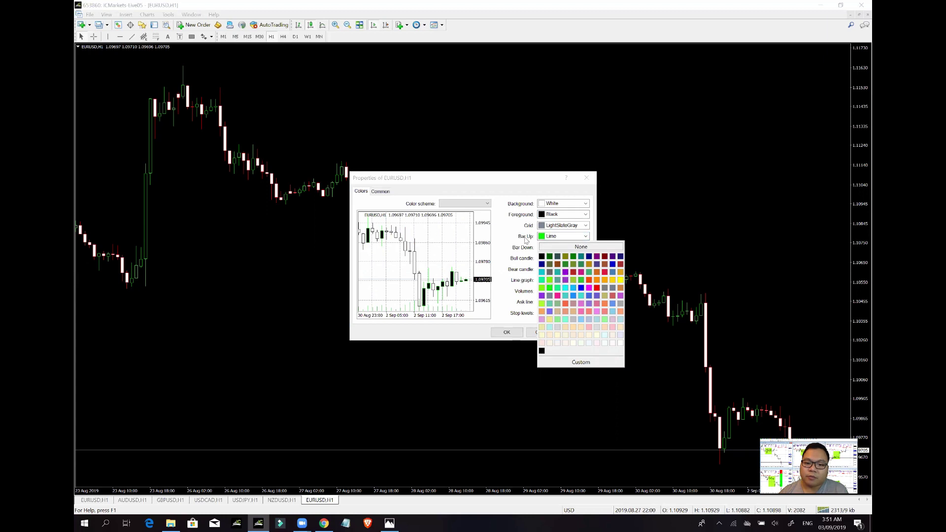
left_click(588, 287)
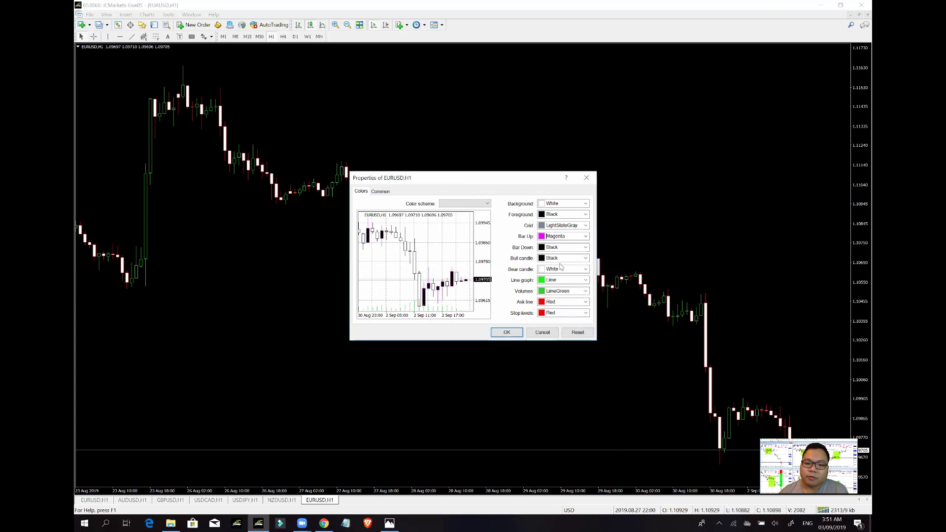
left_click(585, 269)
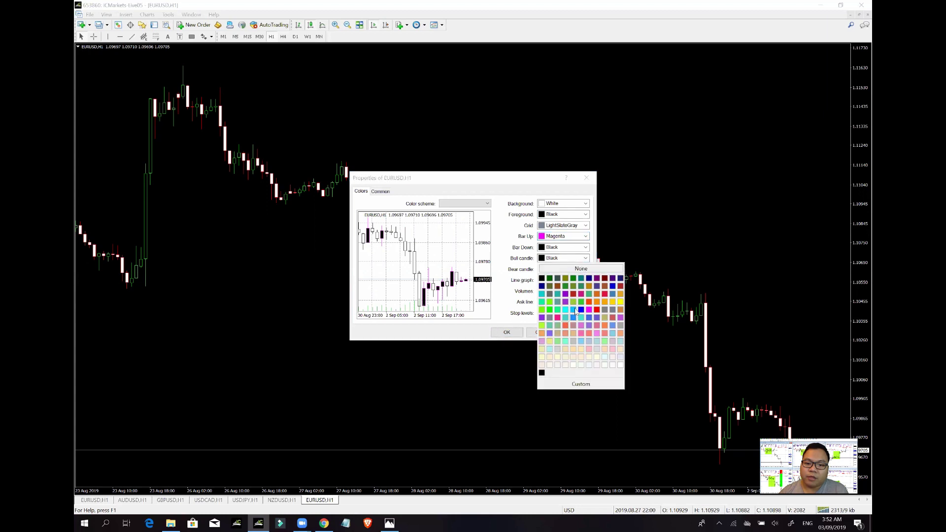
left_click(551, 311)
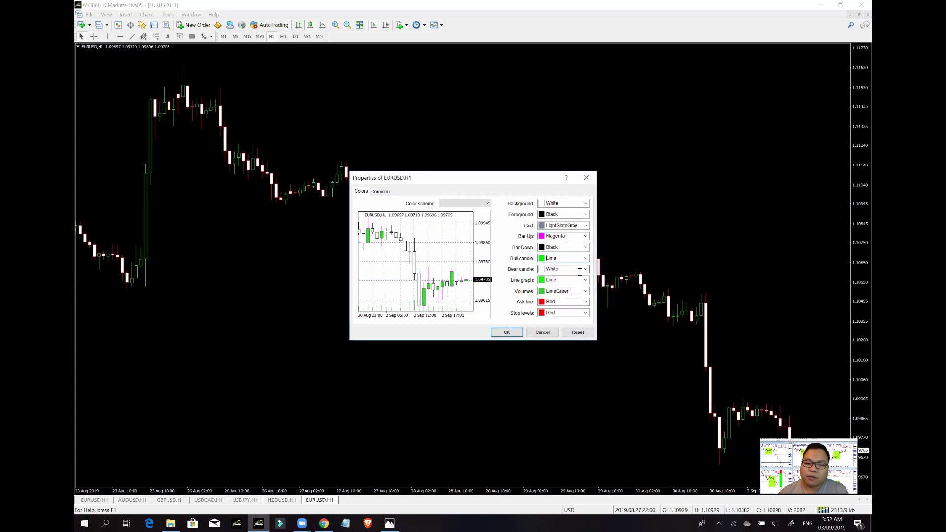
left_click(586, 269)
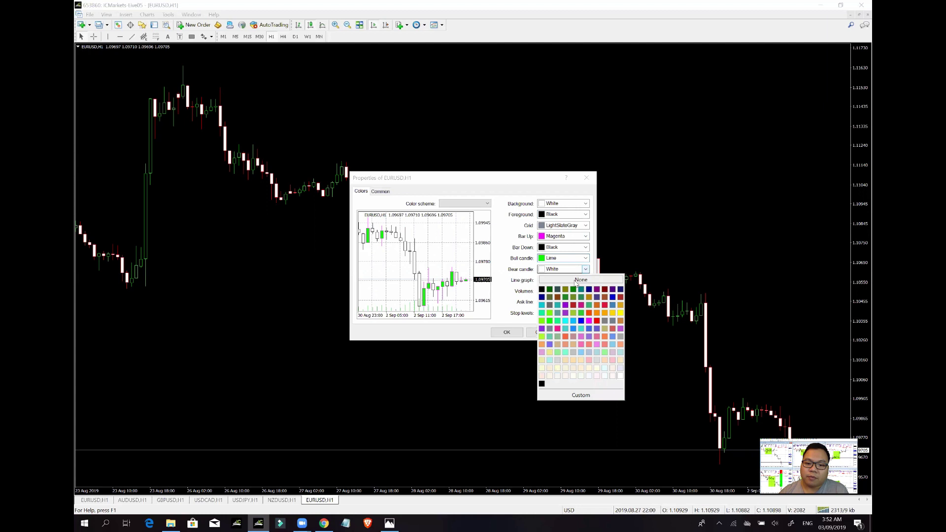
left_click(597, 321)
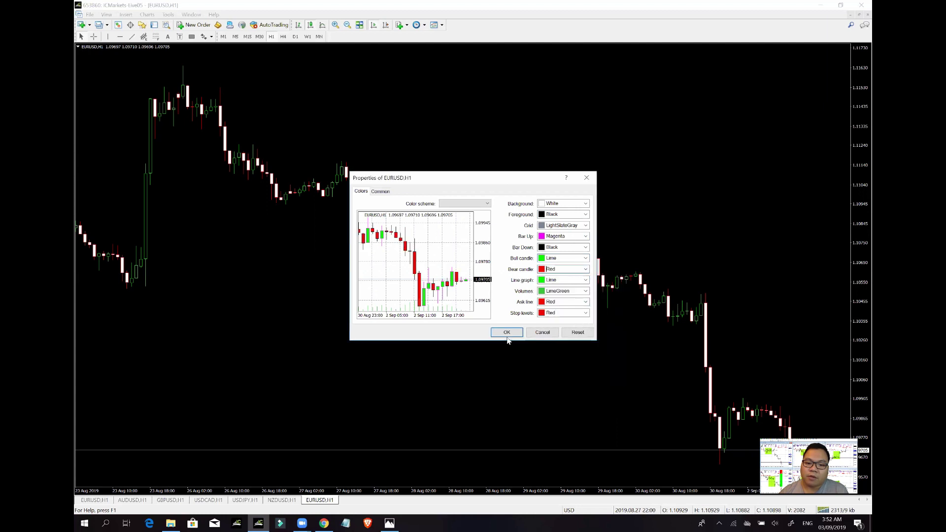
left_click(511, 335)
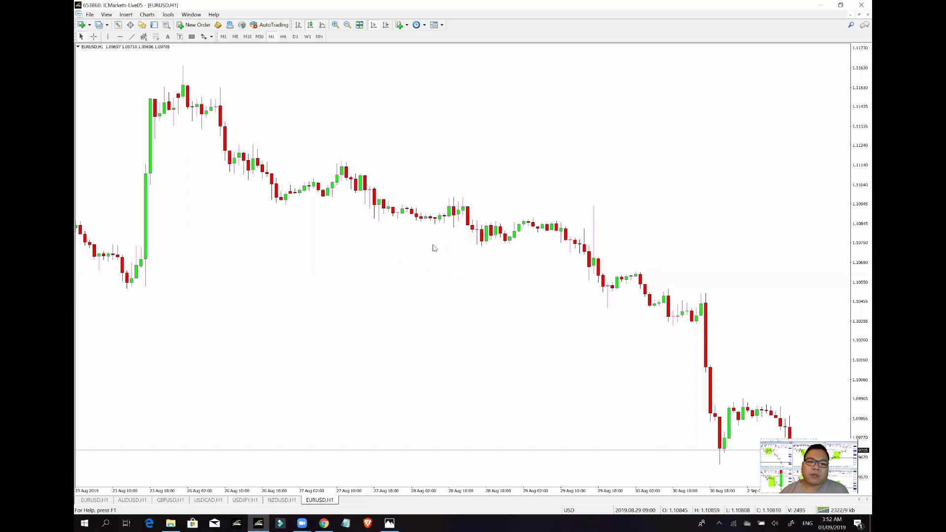
Go to Insert > Indicators > Custom and choose G1-Advance from the list.
left_click(126, 14)
mouse_move(135, 25)
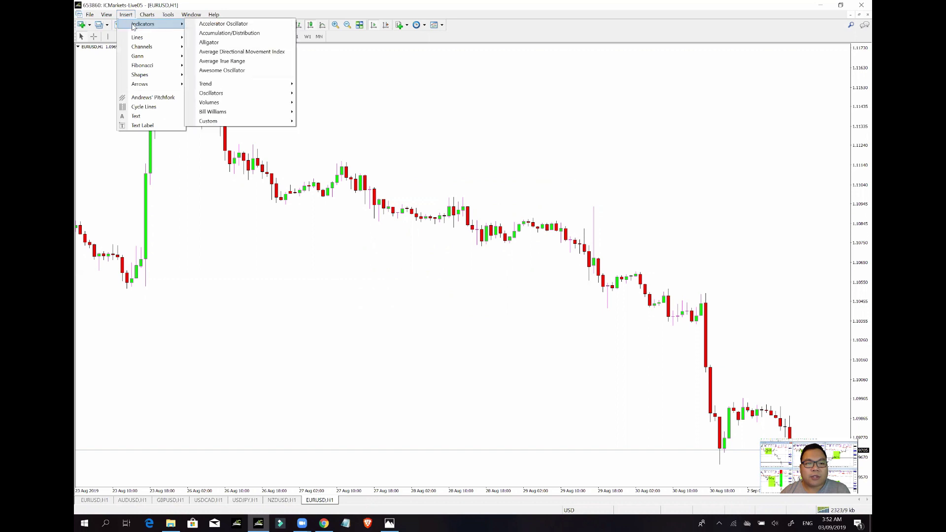
mouse_move(231, 123)
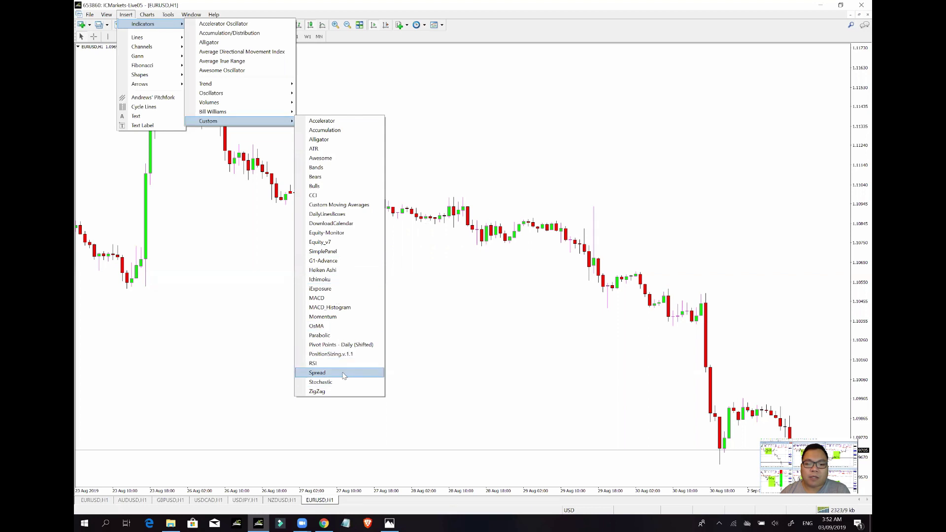
left_click(323, 261)
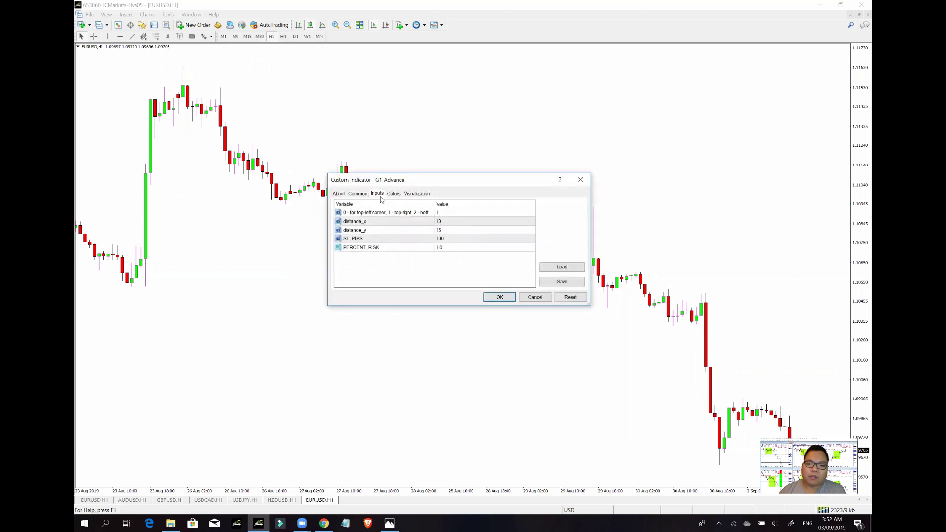
Review G1-Advance's About, Common and Inputs tabs, keep DLL imports allowed, and confirm.
left_click(340, 193)
left_click(358, 194)
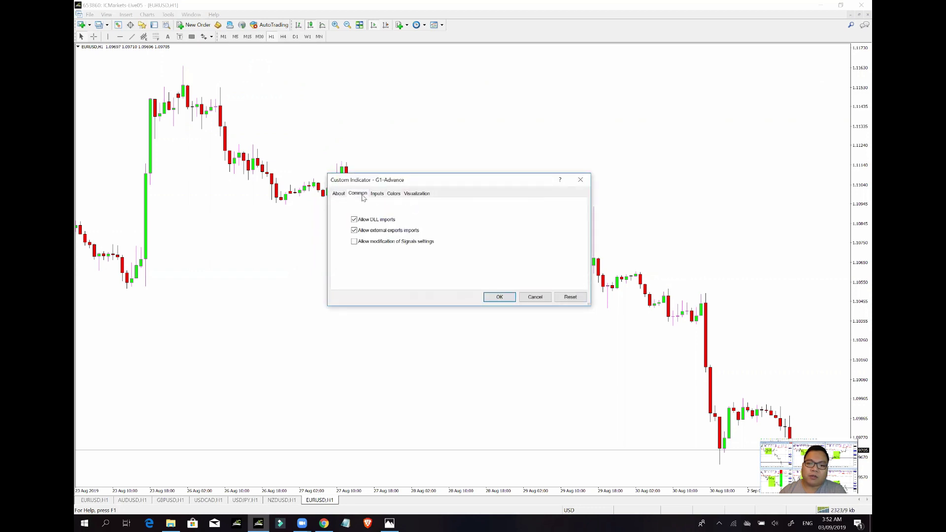
left_click(378, 222)
left_click(340, 195)
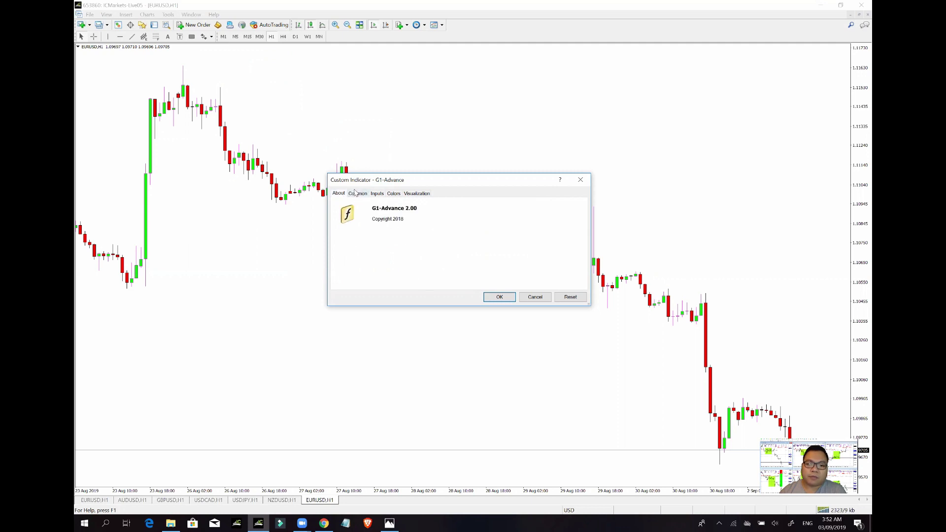
left_click(360, 194)
left_click(377, 194)
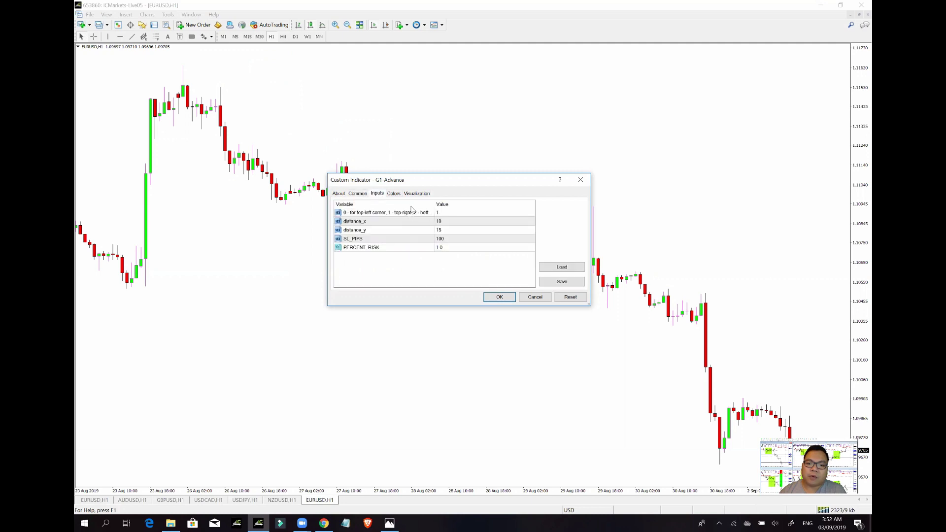
left_click(362, 194)
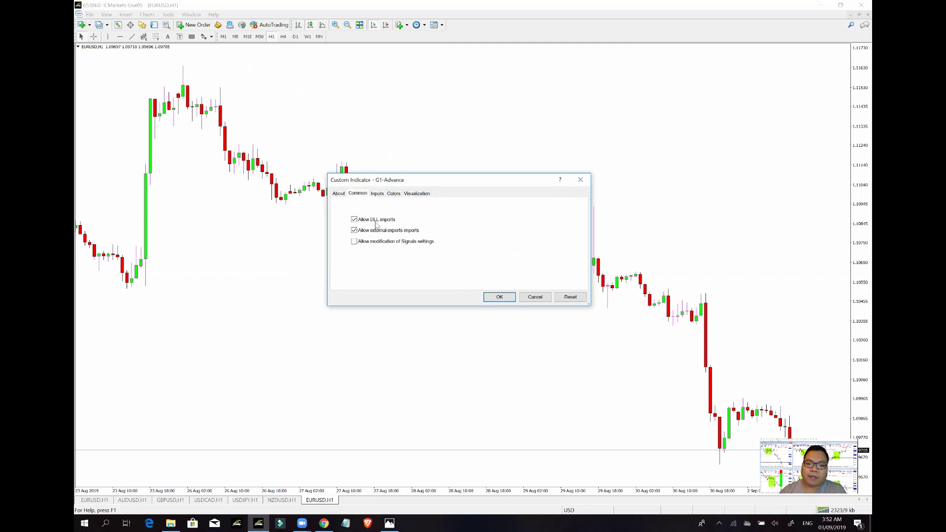
left_click(499, 297)
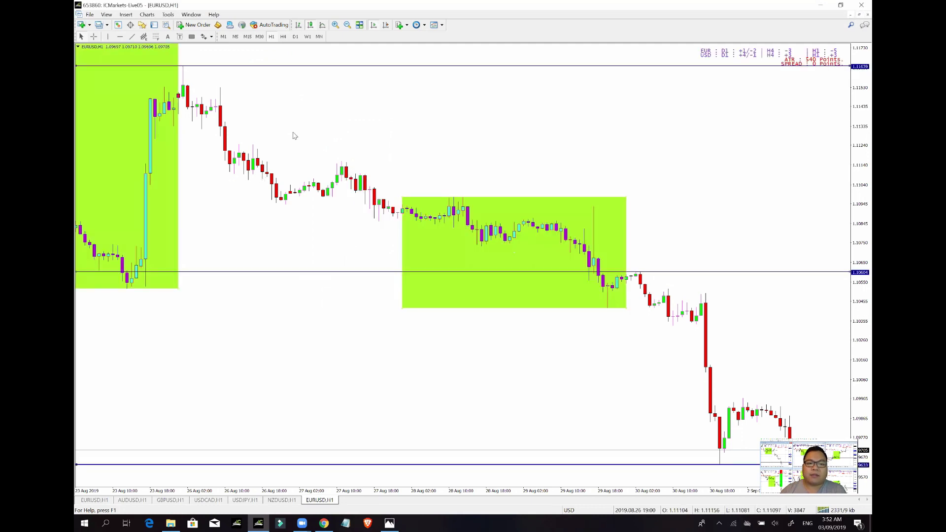
left_click(283, 37)
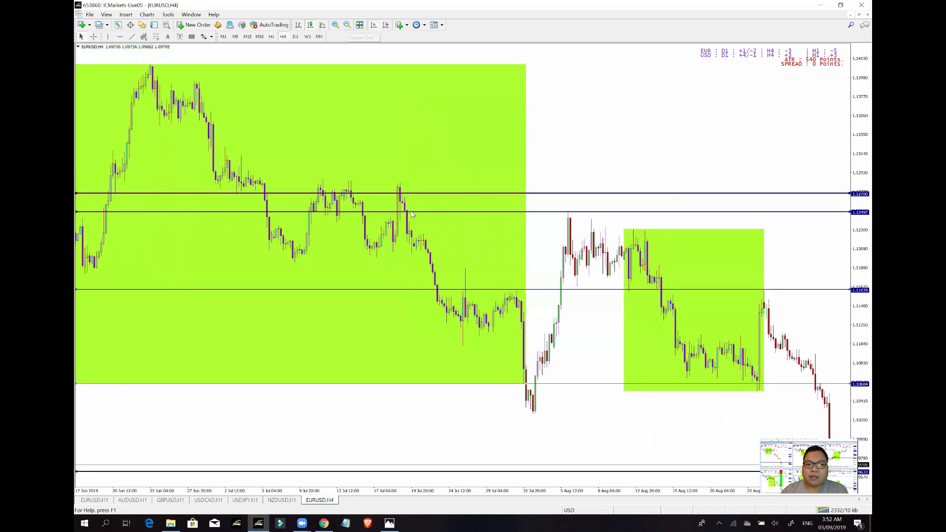
left_click(347, 24)
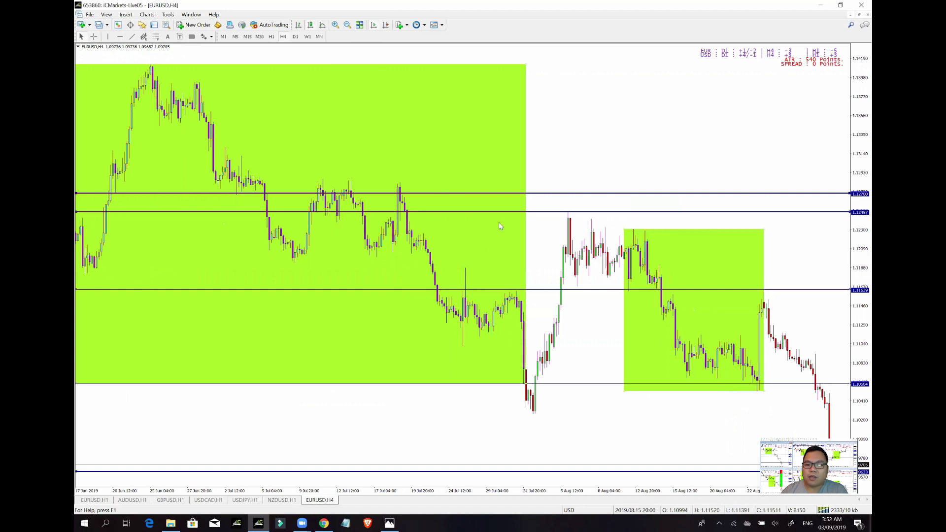
scroll(587, 162, "up", 1)
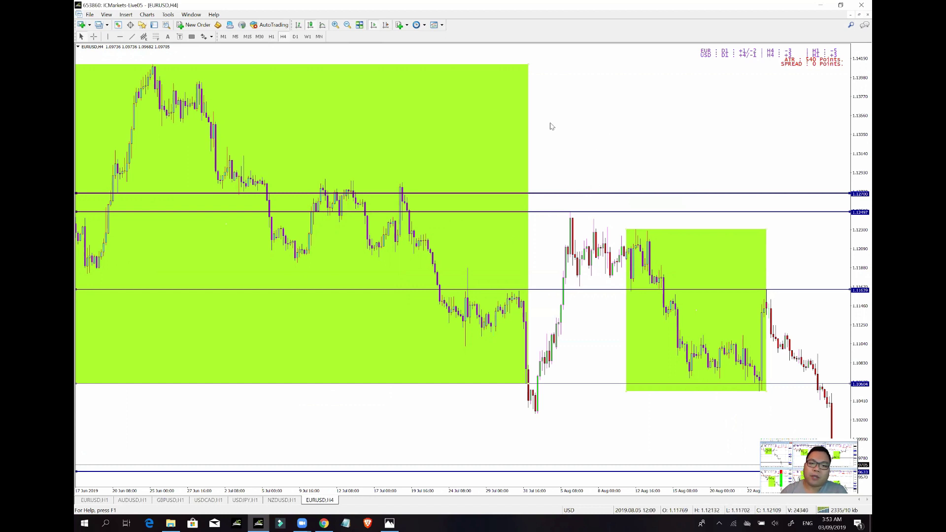
left_click(346, 26)
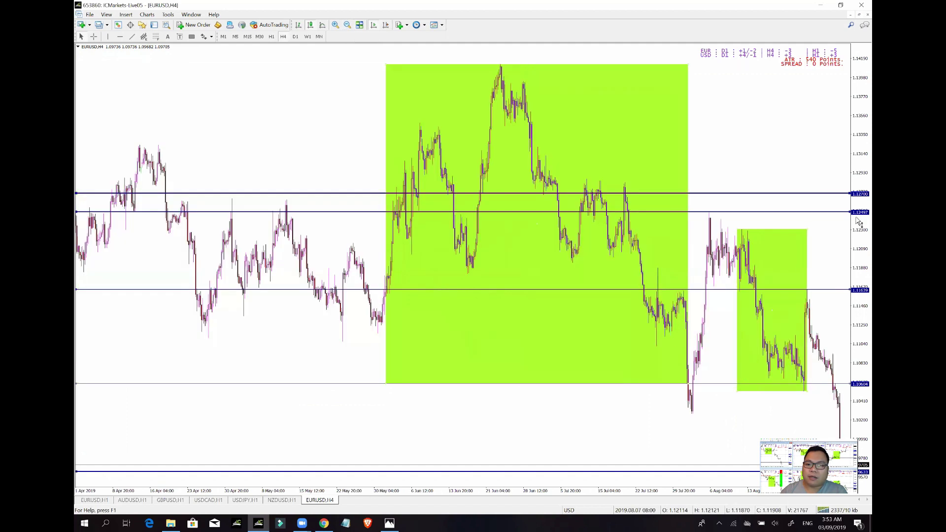
left_click_drag(848, 315, 848, 348)
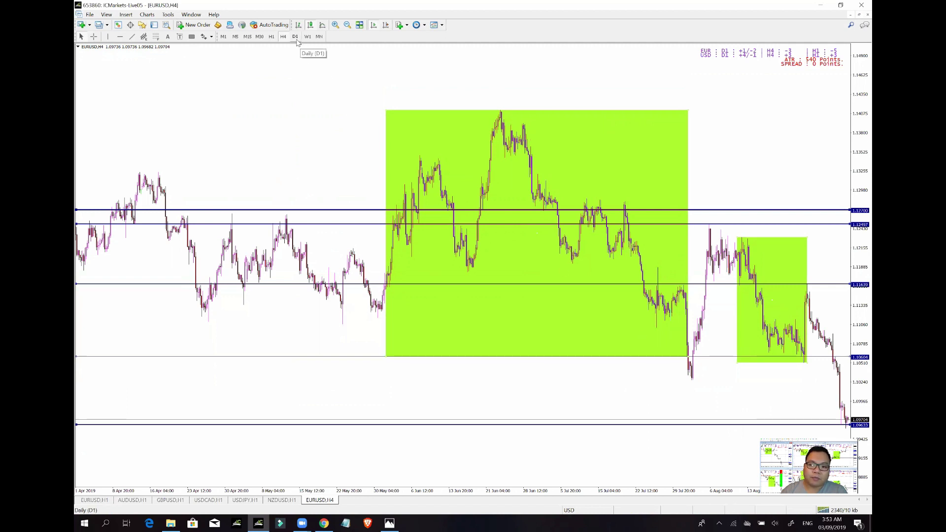
left_click(271, 36)
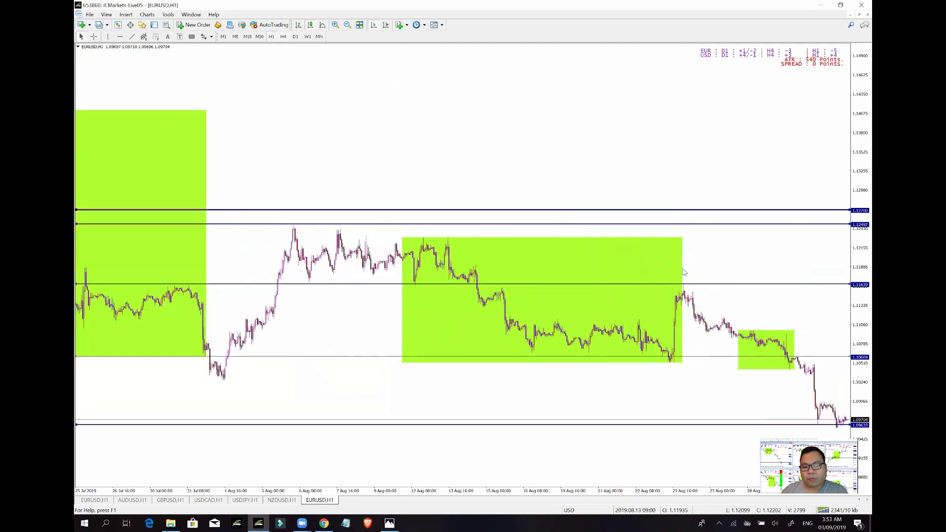
left_click_drag(846, 355, 566, 348)
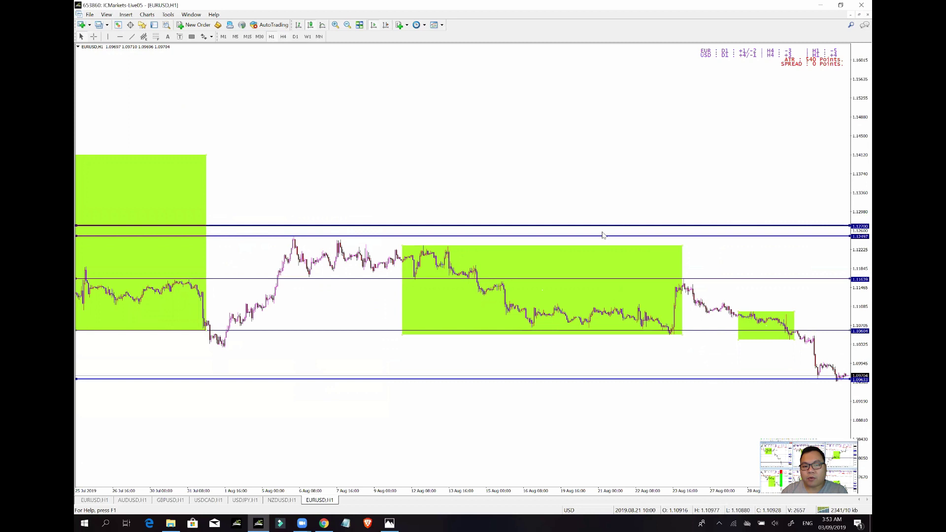
left_click_drag(611, 226, 571, 111)
left_click_drag(578, 239, 574, 148)
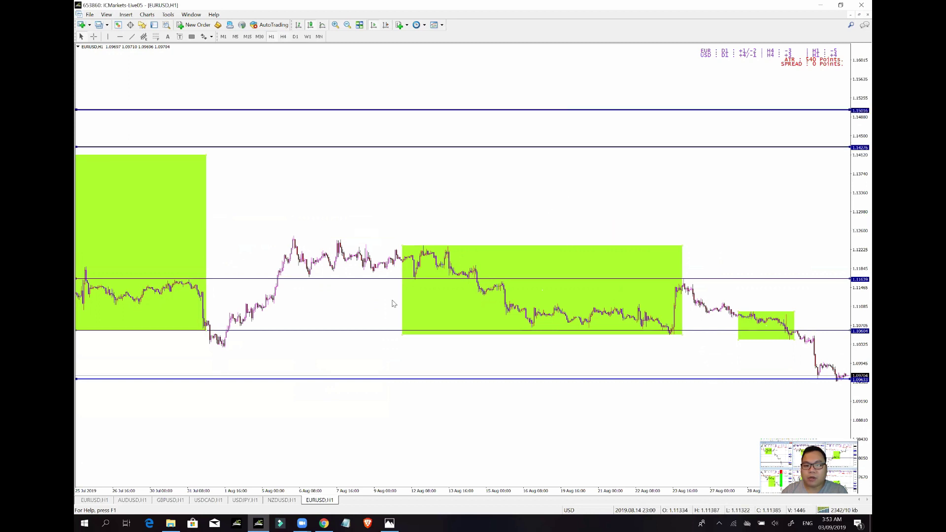
left_click(282, 37)
left_click(271, 37)
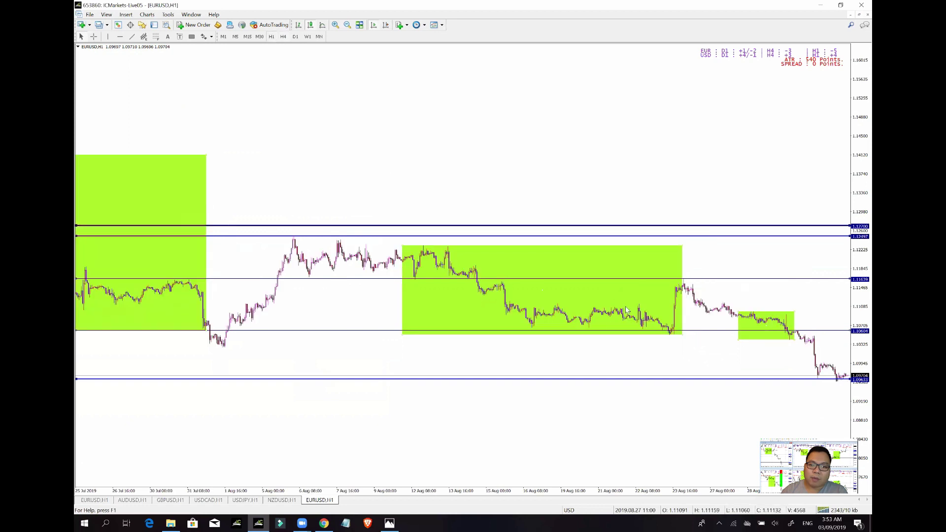
left_click_drag(858, 191, 861, 374)
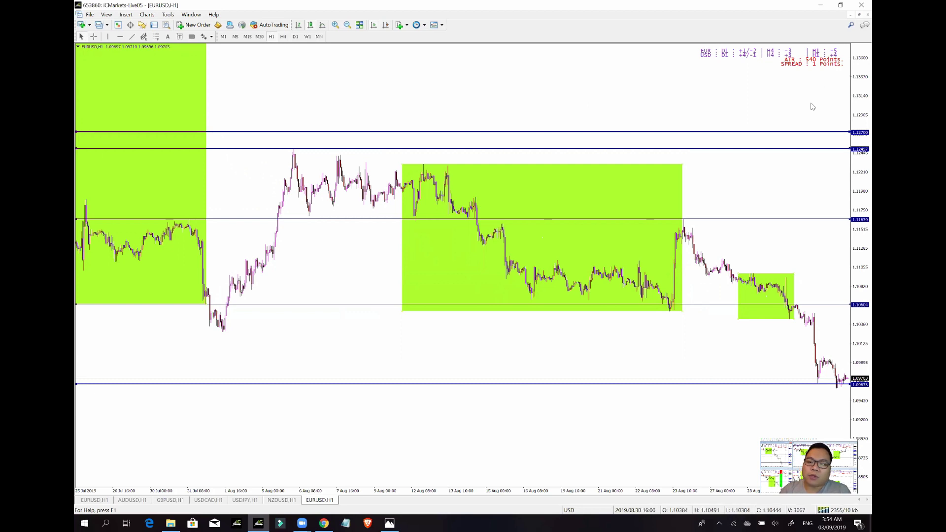
left_click_drag(859, 102, 858, 125)
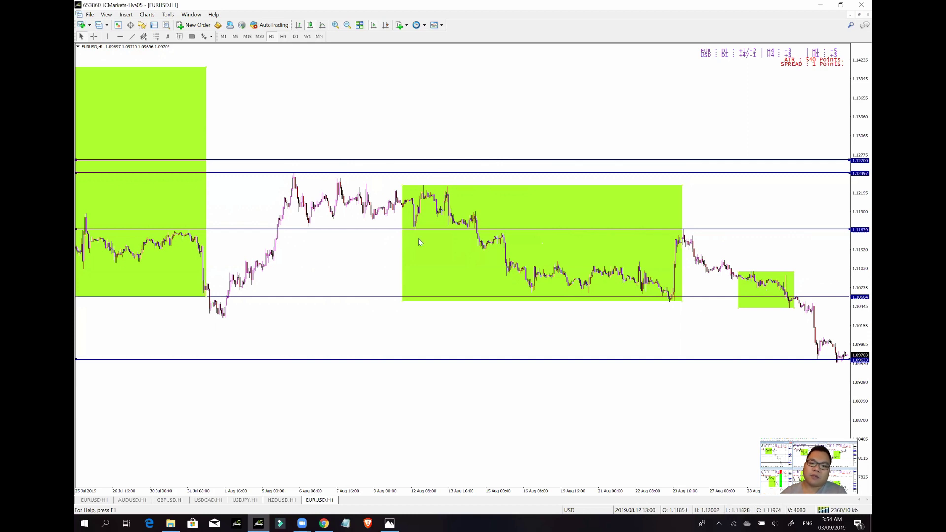
left_click(348, 25)
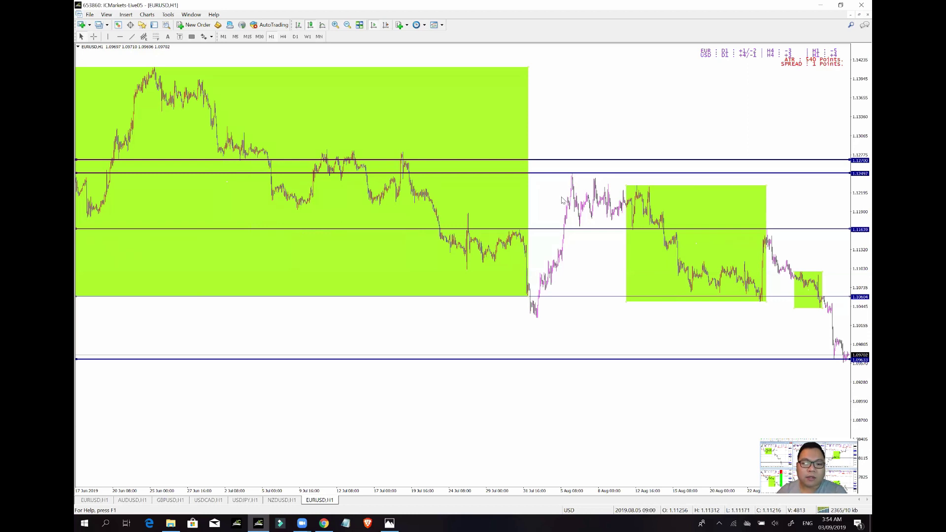
left_click(337, 26)
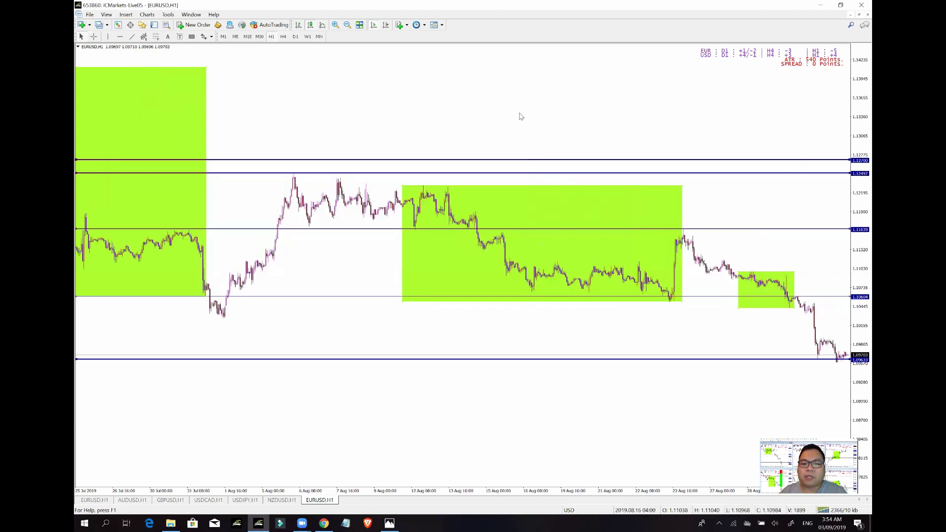